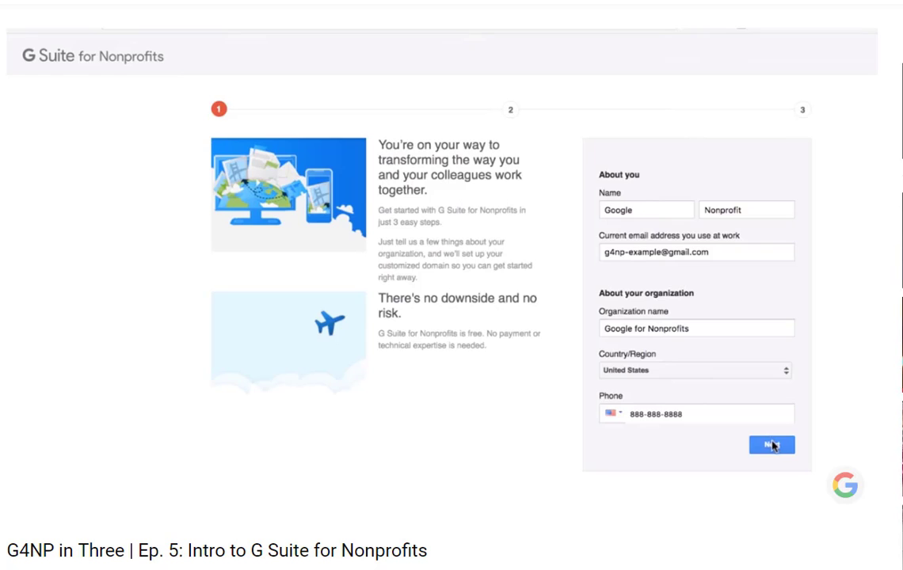
- Continue past the contact details and submit yournonprofit.org as an already purchased domain name
{"action": "left_click", "coordinate": [770, 445]}
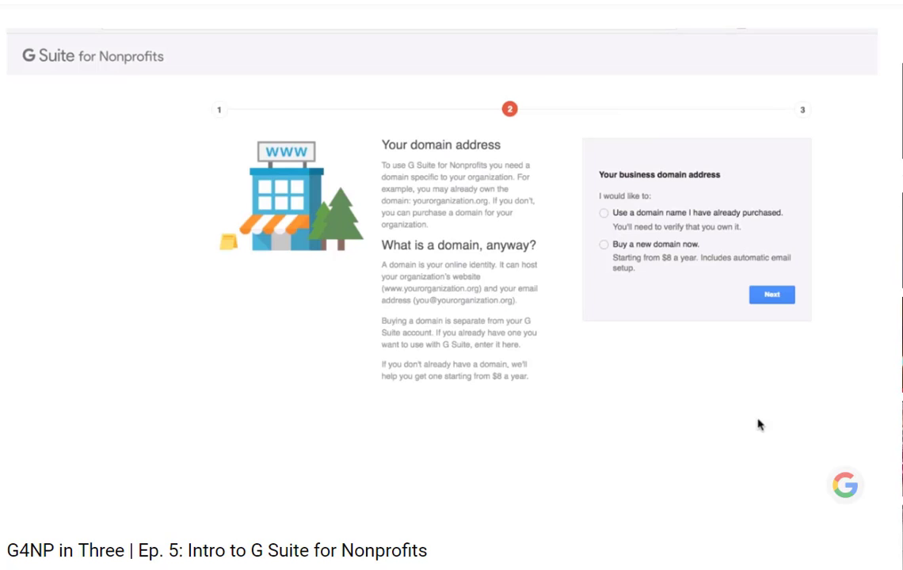
{"action": "left_click", "coordinate": [602, 248]}
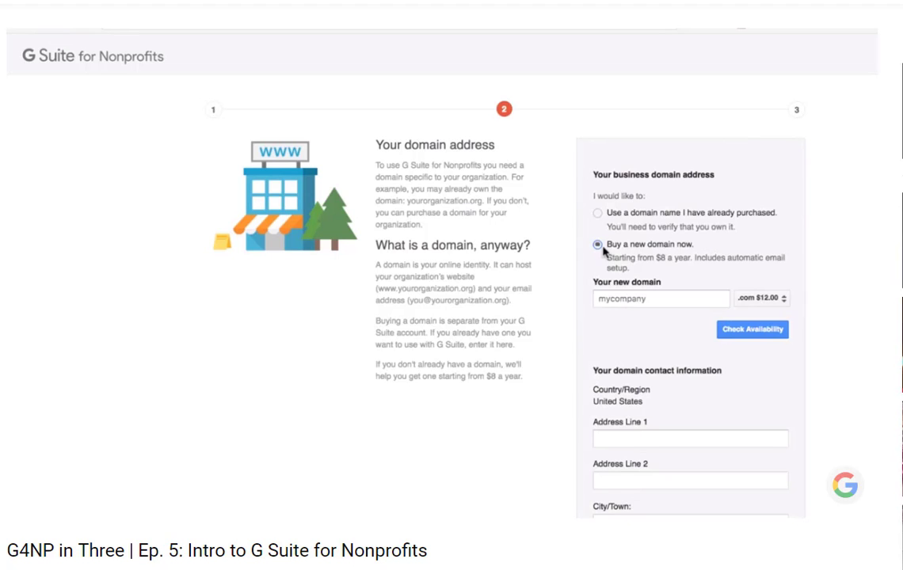
{"action": "left_click", "coordinate": [598, 213]}
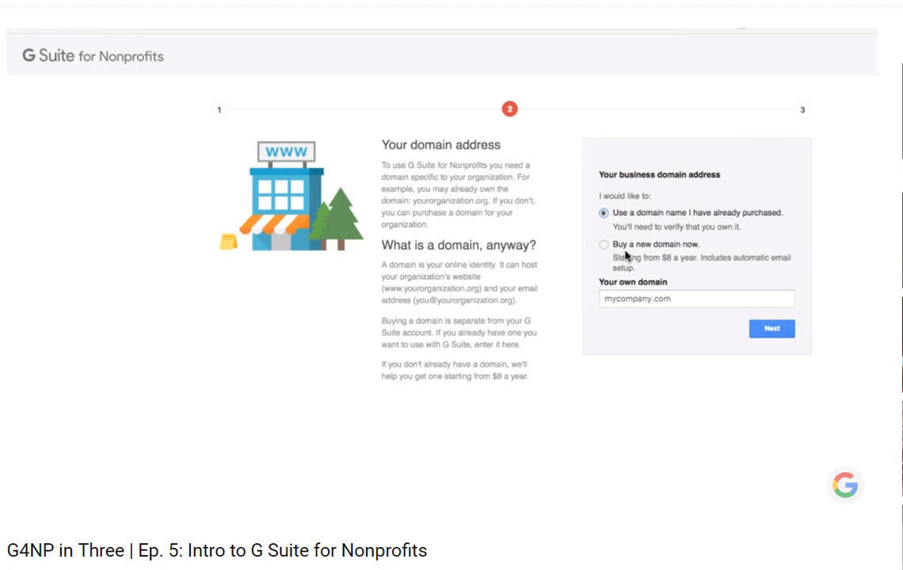
{"action": "left_click", "coordinate": [646, 298]}
{"action": "type", "text": "your"}
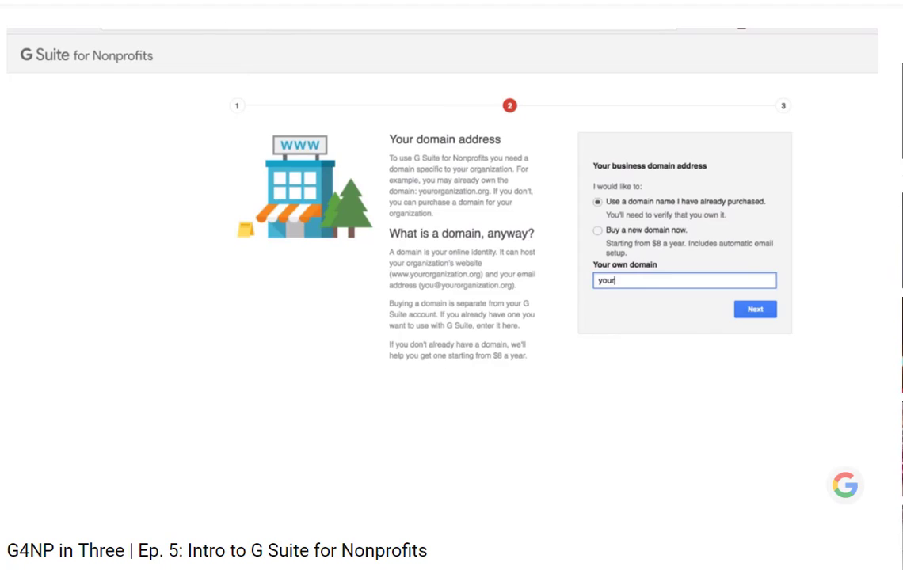
{"action": "type", "text": "nonprofit.org"}
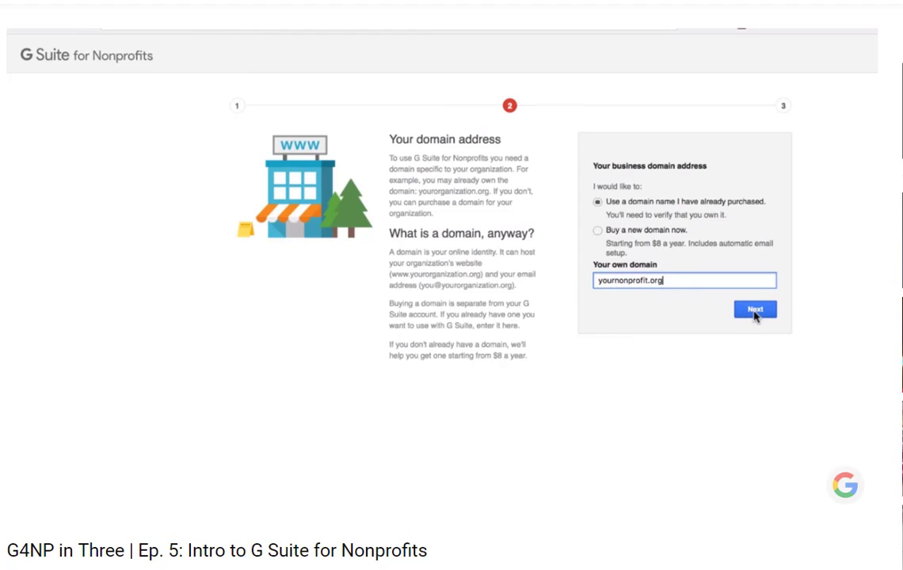
{"action": "left_click", "coordinate": [754, 311]}
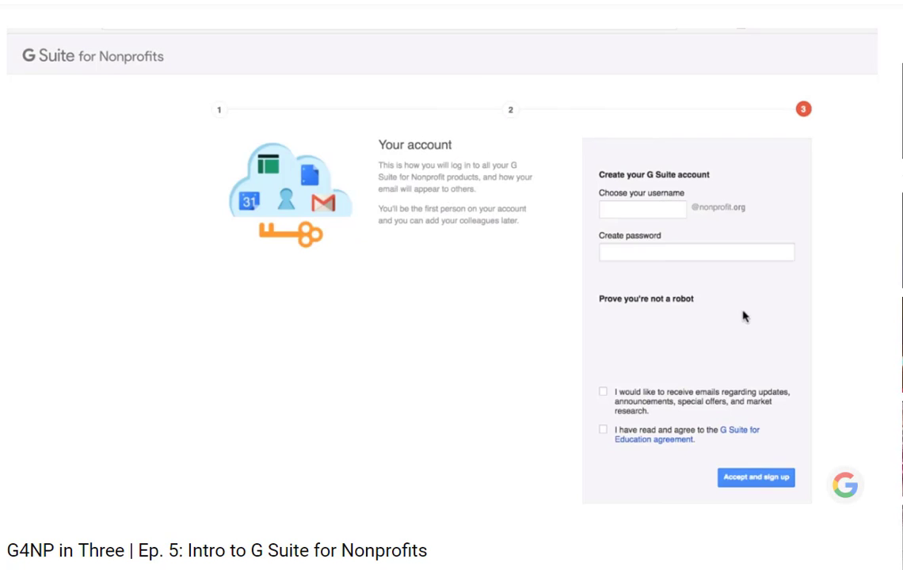
- Choose g4np as the G Suite account username and fill in the account password
{"action": "left_click", "coordinate": [640, 210]}
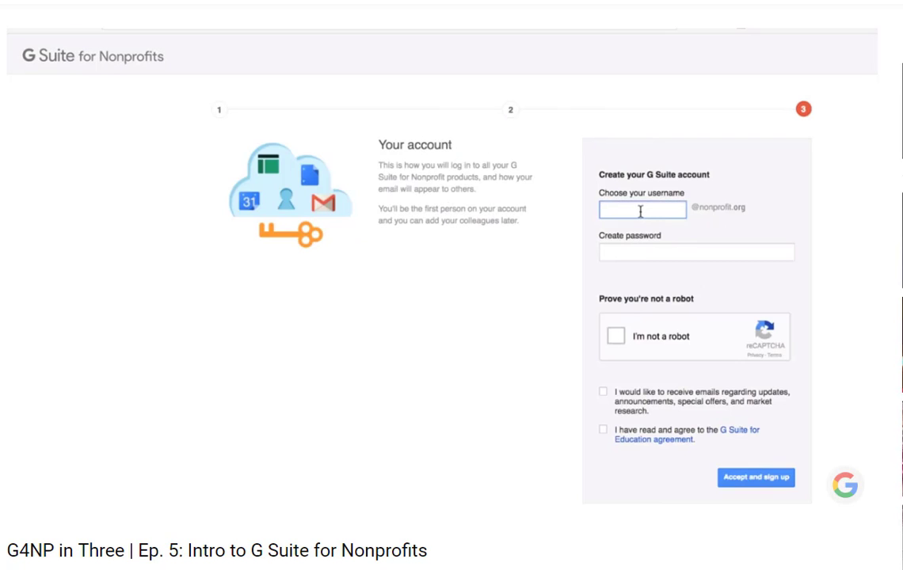
{"action": "type", "text": "g4np"}
{"action": "key", "text": "Tab"}
{"action": "type", "text": "••••"}
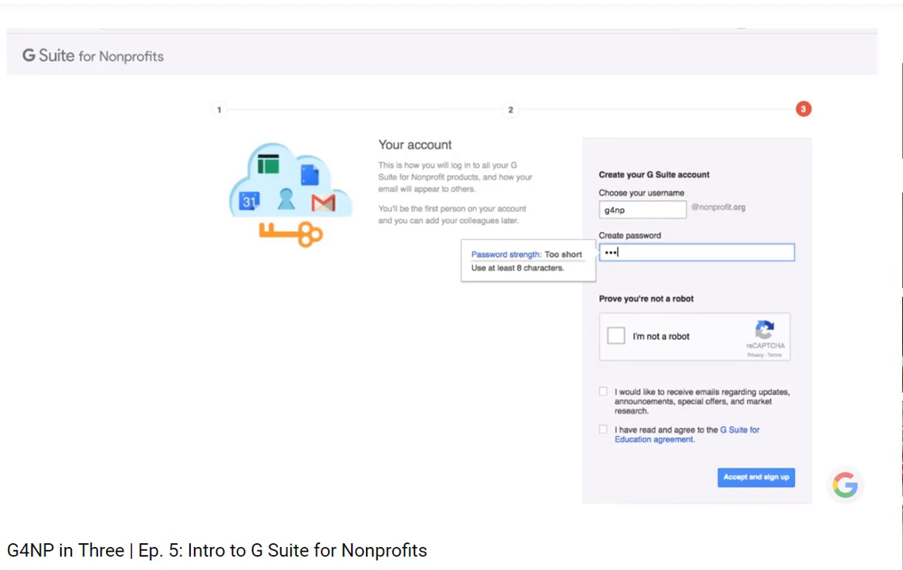
{"action": "type", "text": "••••"}
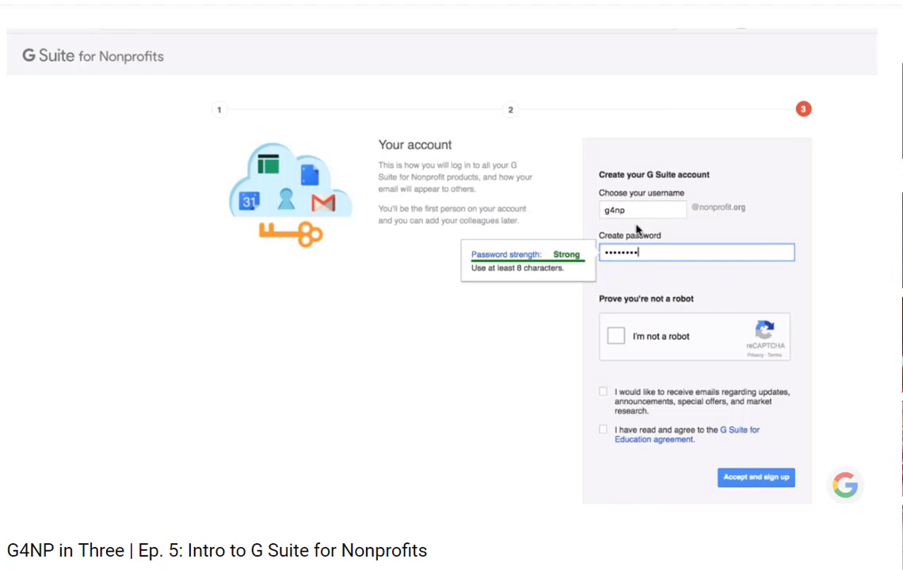
- Complete the not-a-robot check, opt in to update emails, and submit the G Suite sign-up
{"action": "left_click", "coordinate": [617, 337]}
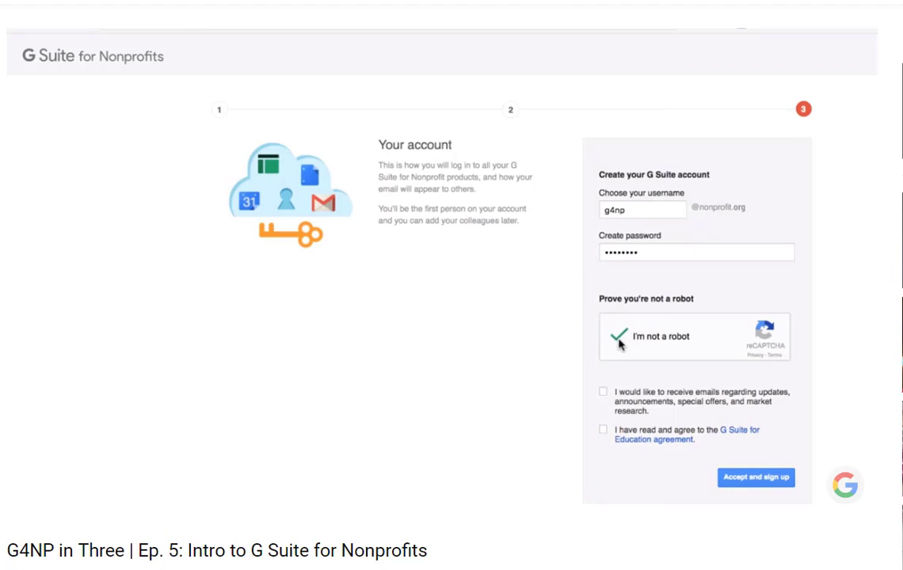
{"action": "left_click", "coordinate": [604, 394]}
{"action": "left_click", "coordinate": [754, 478]}
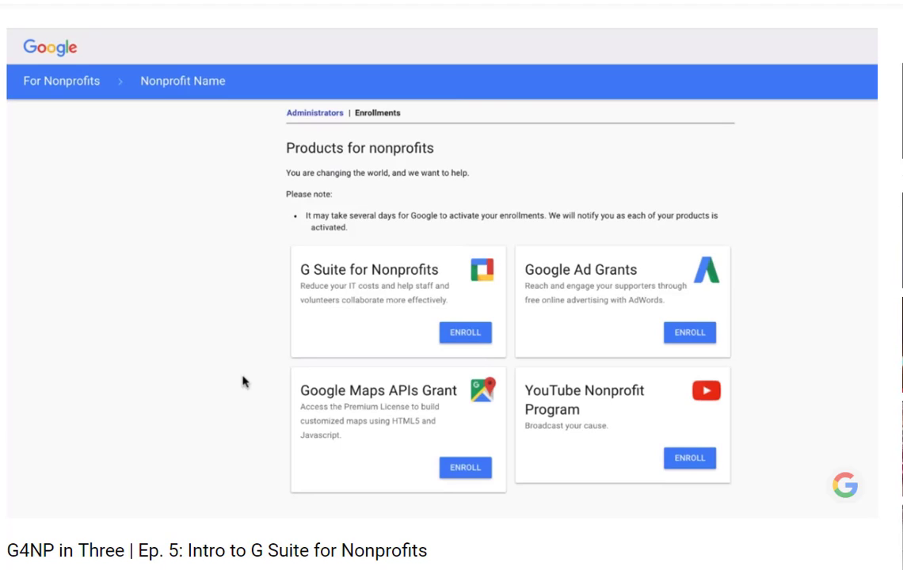
- Enroll in G Suite for Nonprofits with the domain name yournonprofit.org
{"action": "left_click", "coordinate": [466, 334]}
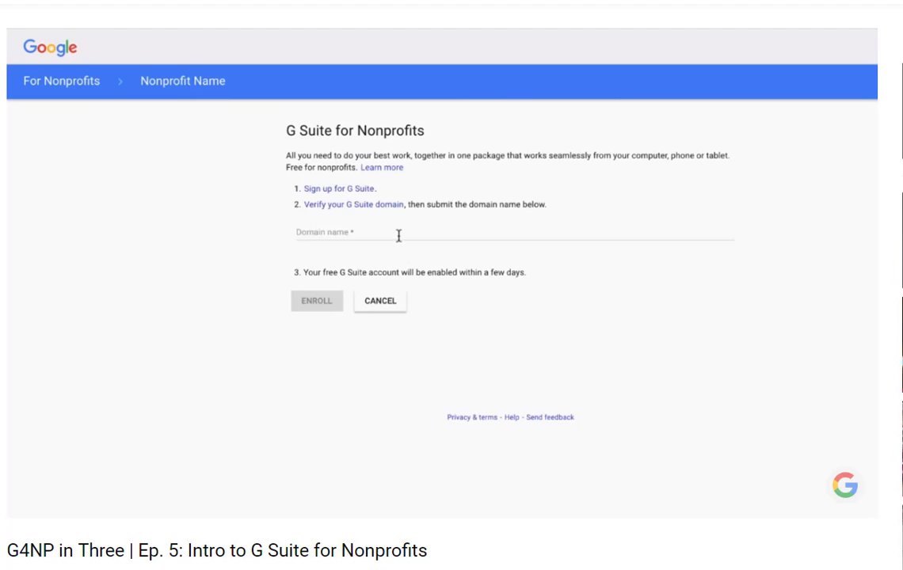
{"action": "left_click", "coordinate": [398, 233]}
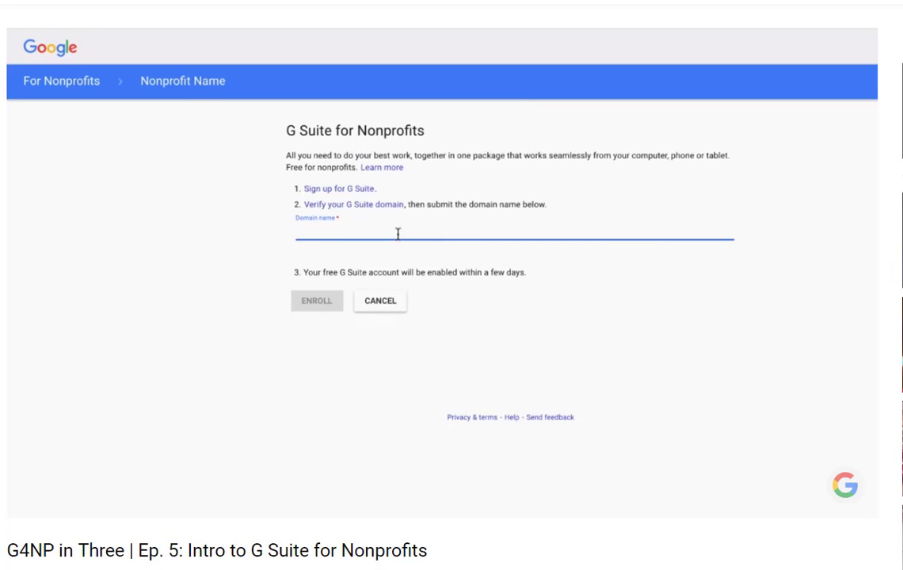
{"action": "type", "text": "yournonprofit.org"}
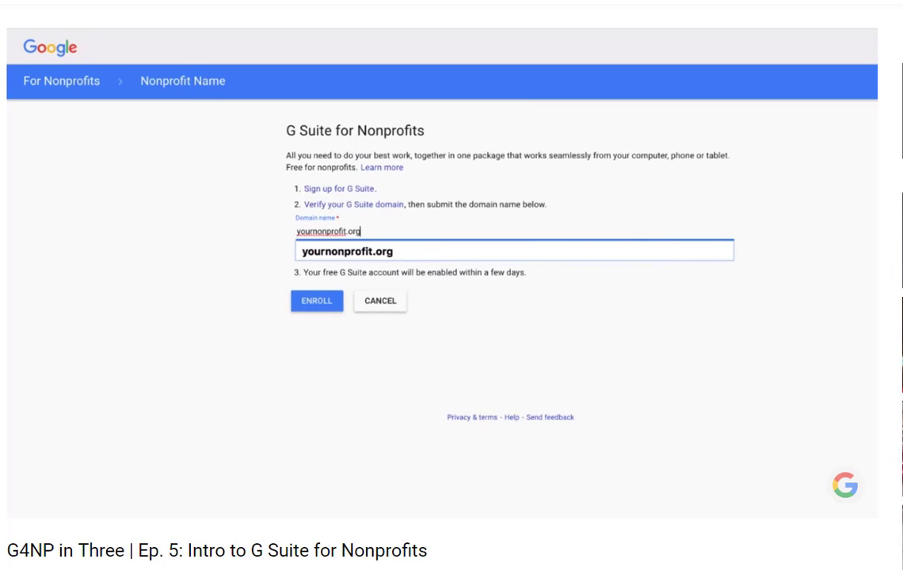
{"action": "left_click", "coordinate": [335, 305]}
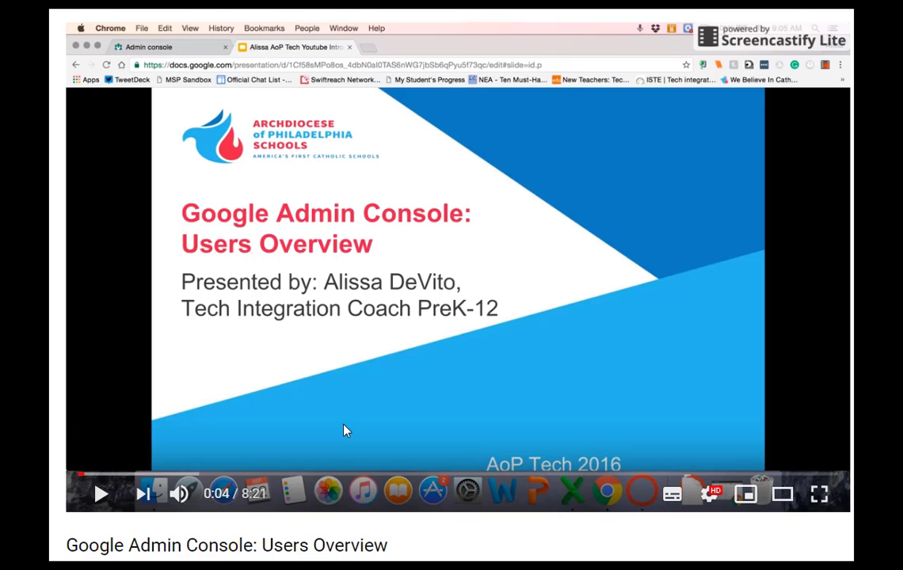
- Start a new user in the Admin console's user list with first name 11Demo, last name Student and a primary email address
{"action": "left_click", "coordinate": [344, 430]}
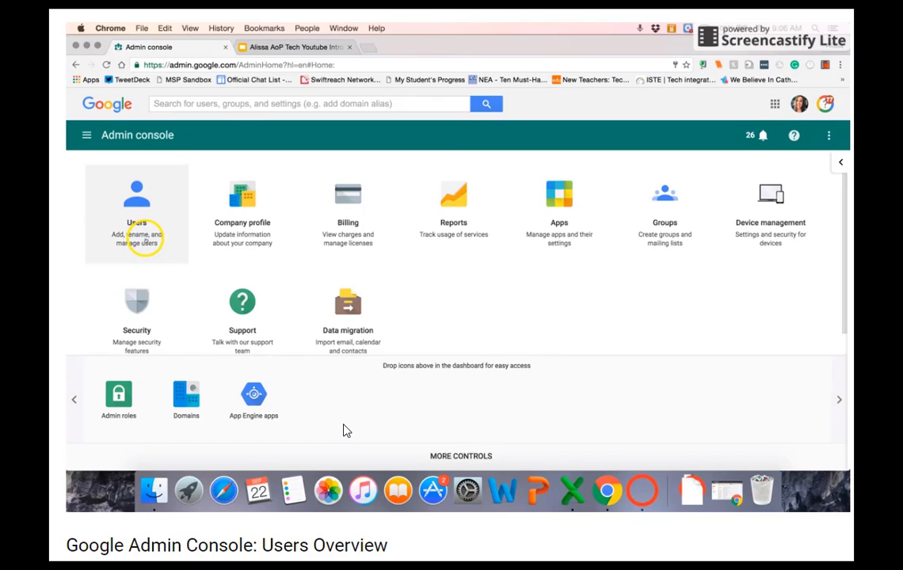
{"action": "left_click", "coordinate": [146, 238]}
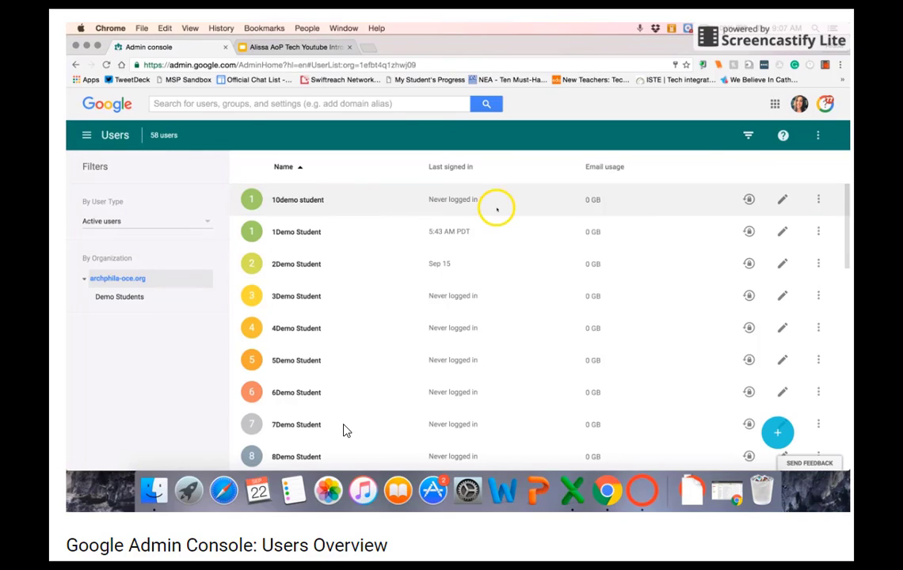
{"action": "mouse_move", "coordinate": [777, 432]}
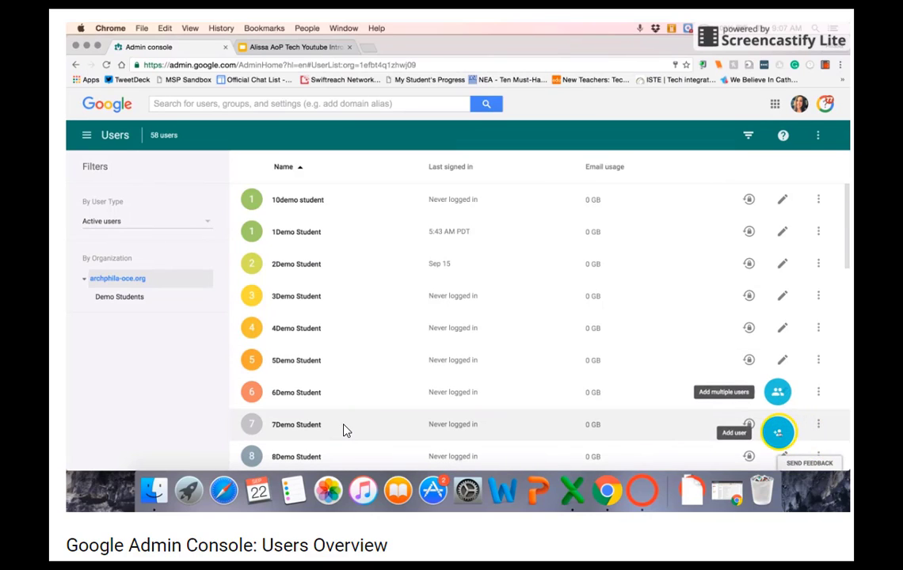
{"action": "left_click", "coordinate": [778, 432]}
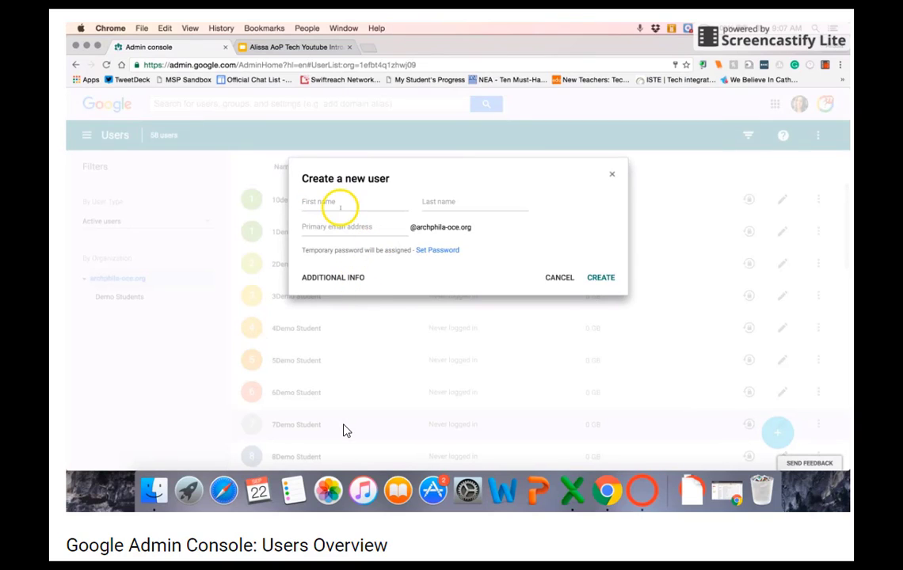
{"action": "left_click", "coordinate": [340, 205]}
{"action": "type", "text": "11Demo"}
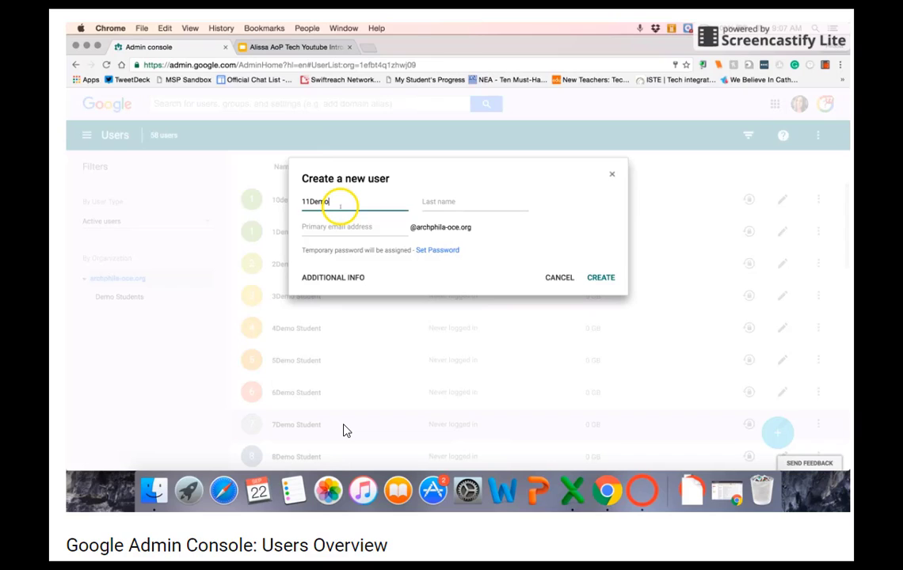
{"action": "key", "text": "Tab"}
{"action": "type", "text": "Student"}
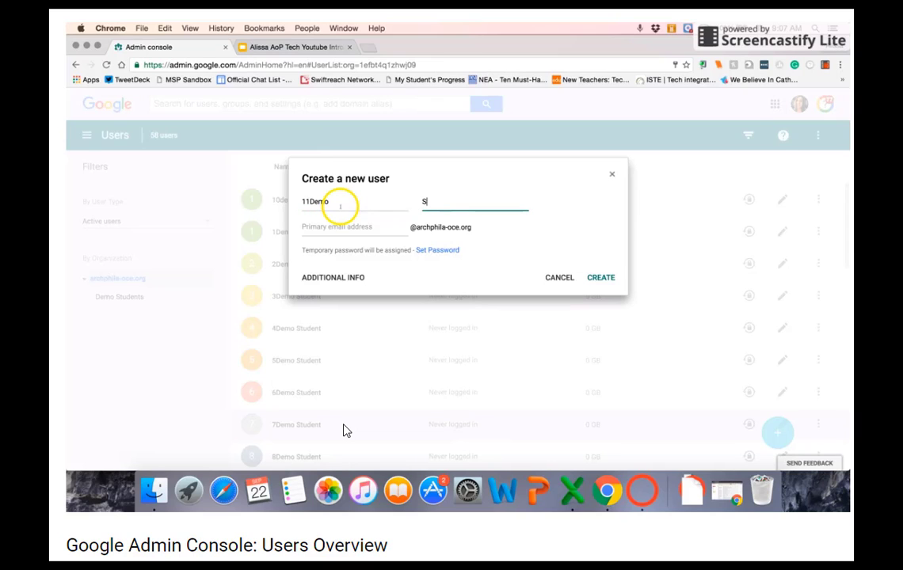
{"action": "left_click", "coordinate": [338, 227]}
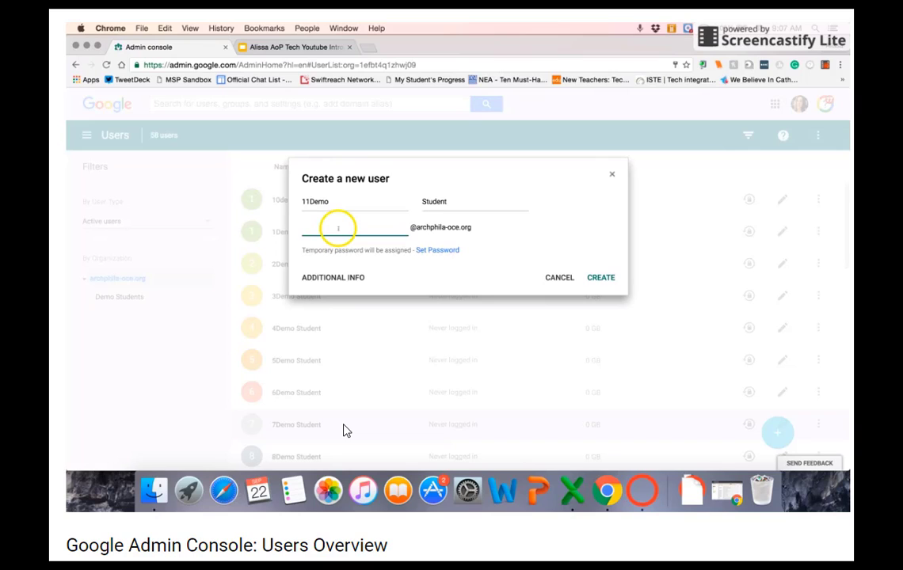
{"action": "type", "text": "11demostudent"}
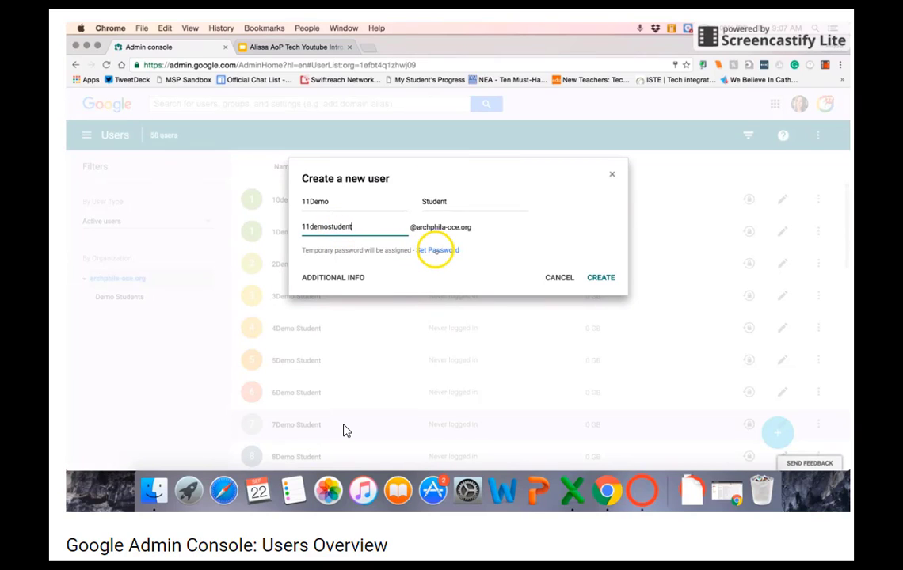
- Set the new user's password manually with its confirmation, create the user, and dismiss the summary
{"action": "left_click", "coordinate": [437, 249]}
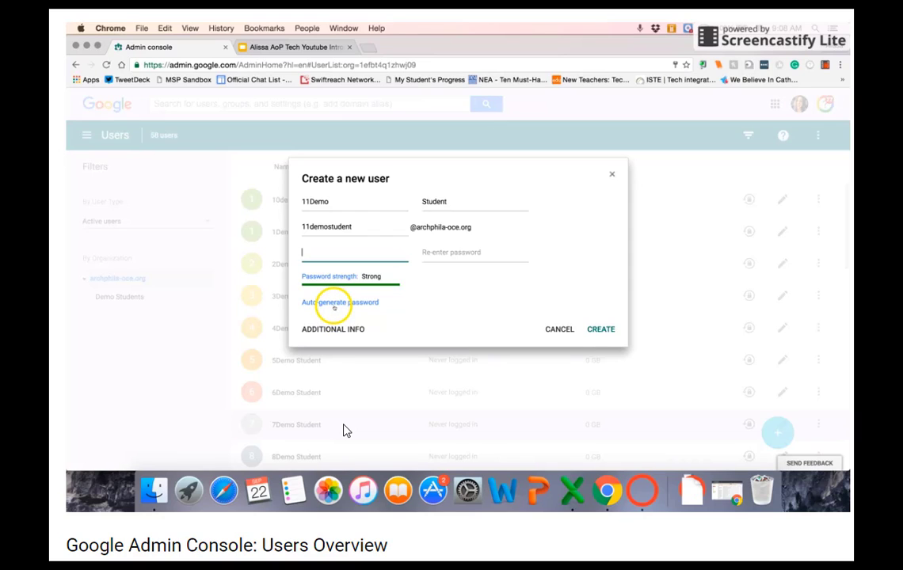
{"action": "type", "text": "••••"}
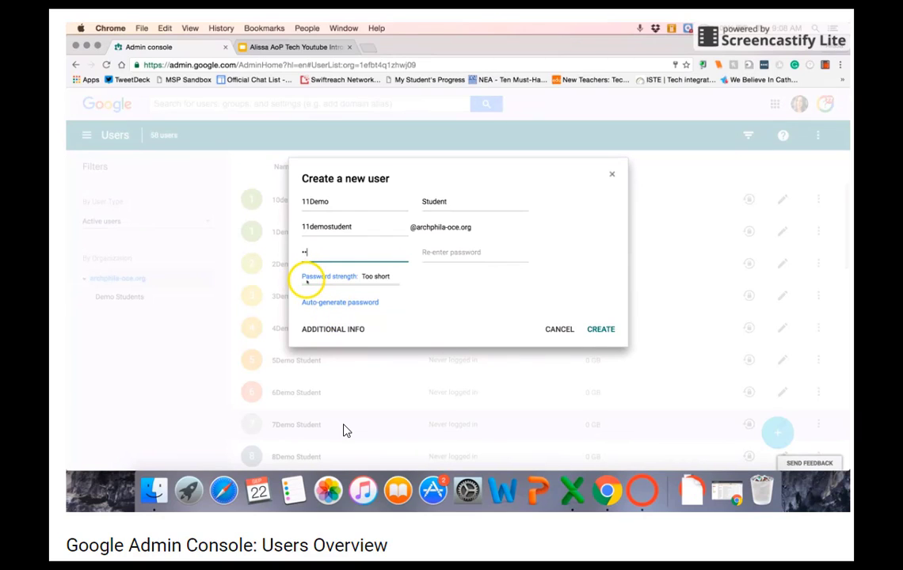
{"action": "type", "text": "••••"}
{"action": "key", "text": "Tab"}
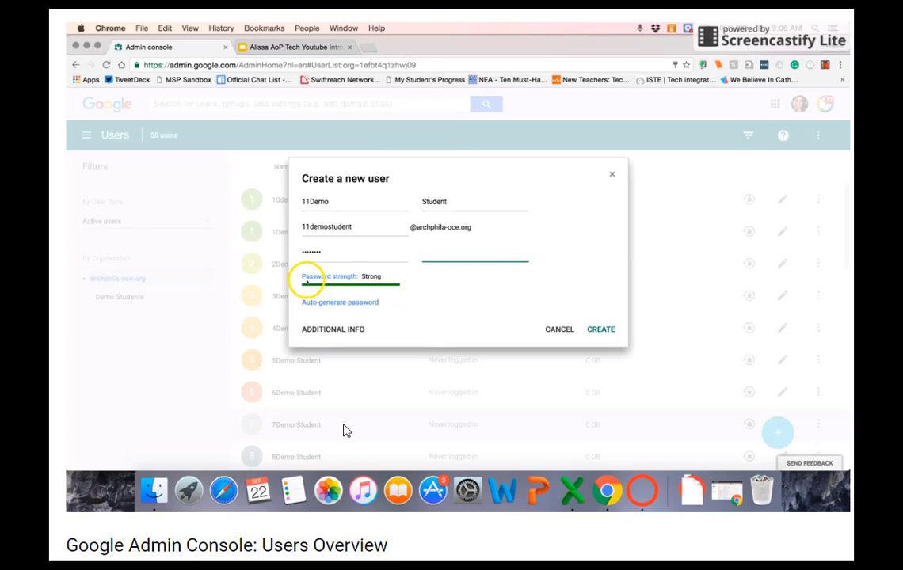
{"action": "type", "text": "••••••••"}
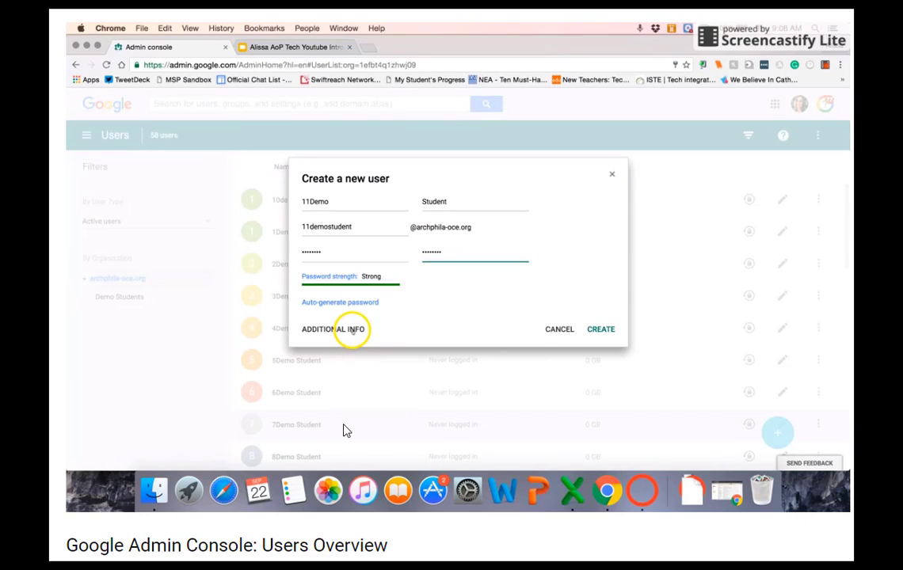
{"action": "left_click", "coordinate": [597, 330]}
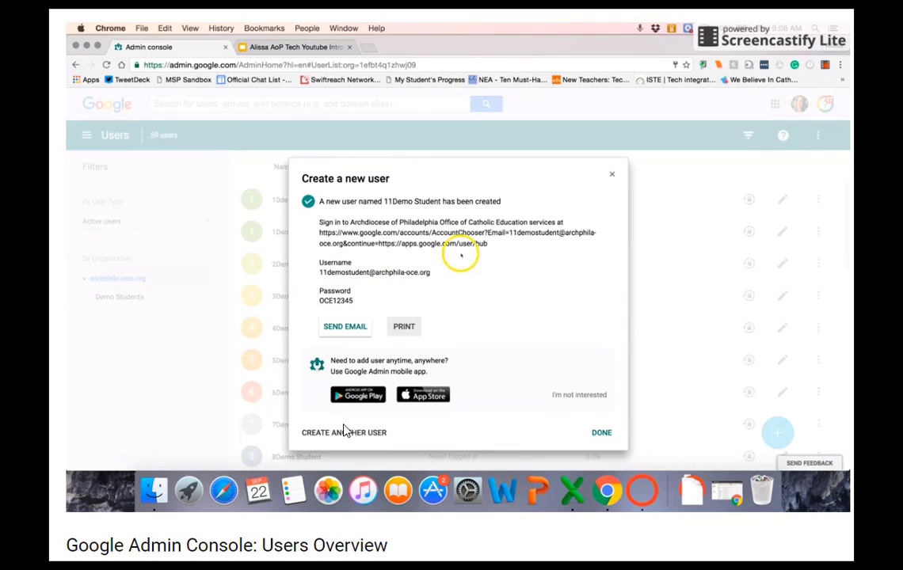
{"action": "left_click", "coordinate": [612, 176]}
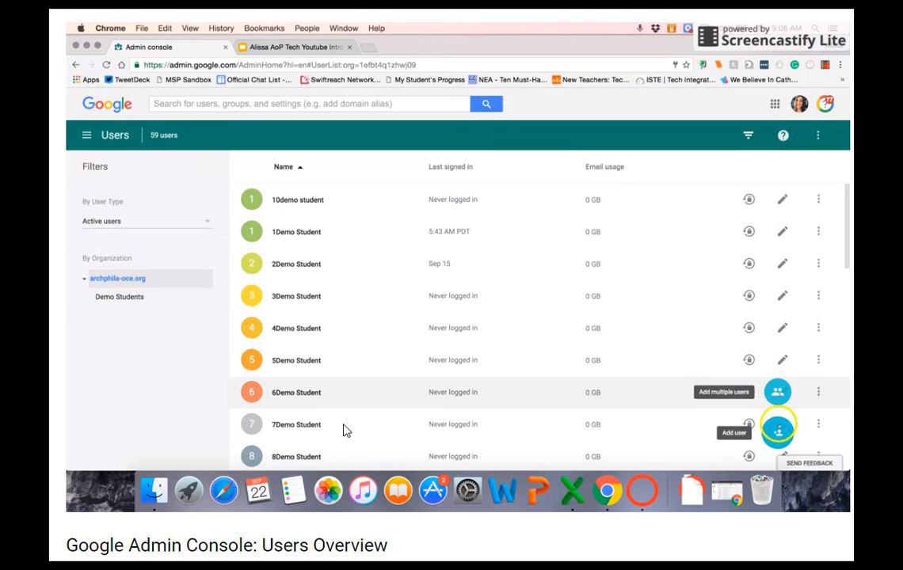
- Open the bulk option for adding multiple users
{"action": "left_click", "coordinate": [778, 392]}
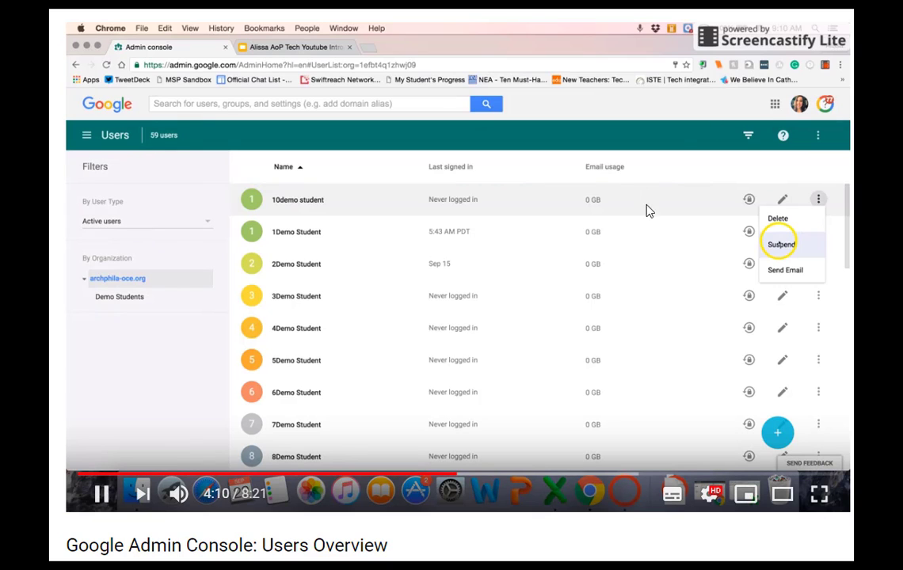
{"action": "left_click", "coordinate": [578, 186]}
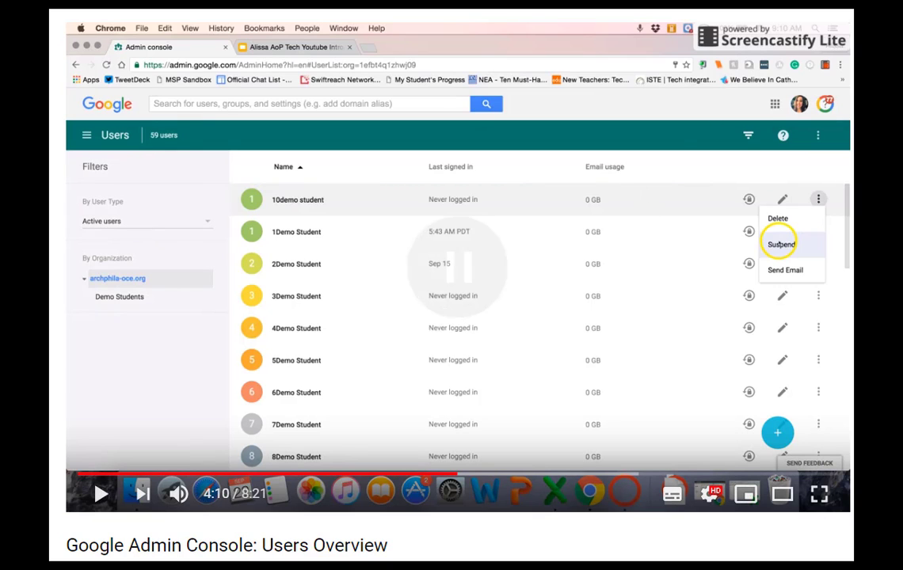
{"action": "left_click", "coordinate": [566, 269]}
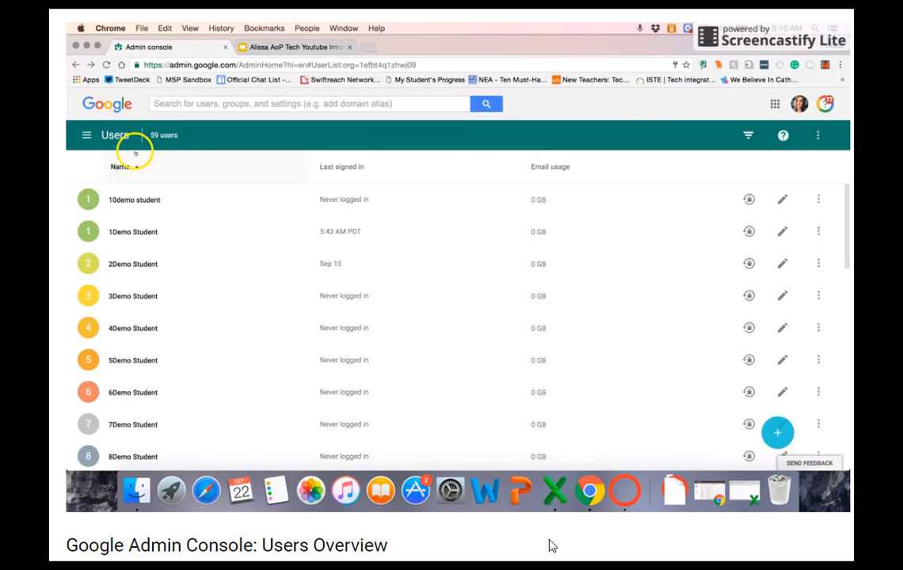
- Show the filters for the user list
{"action": "left_click", "coordinate": [747, 137]}
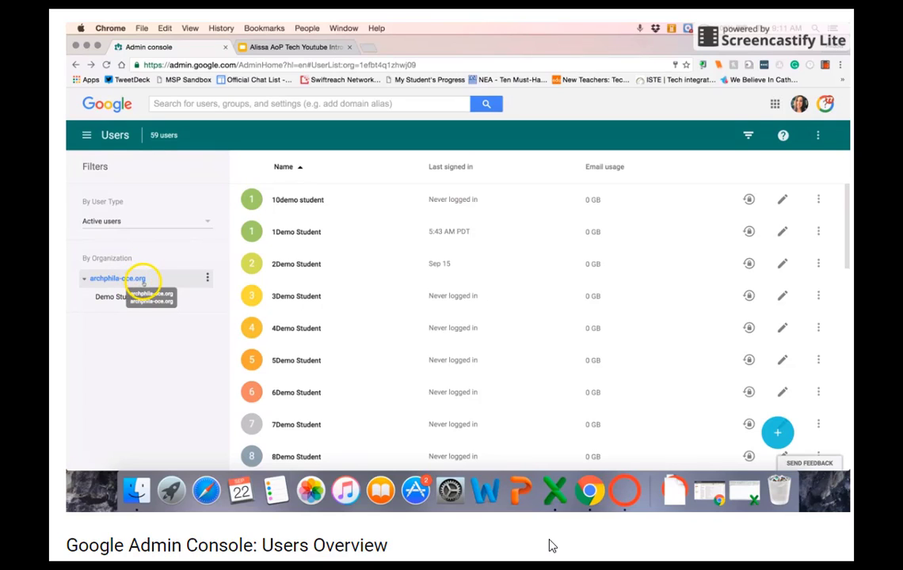
{"action": "left_click", "coordinate": [207, 278]}
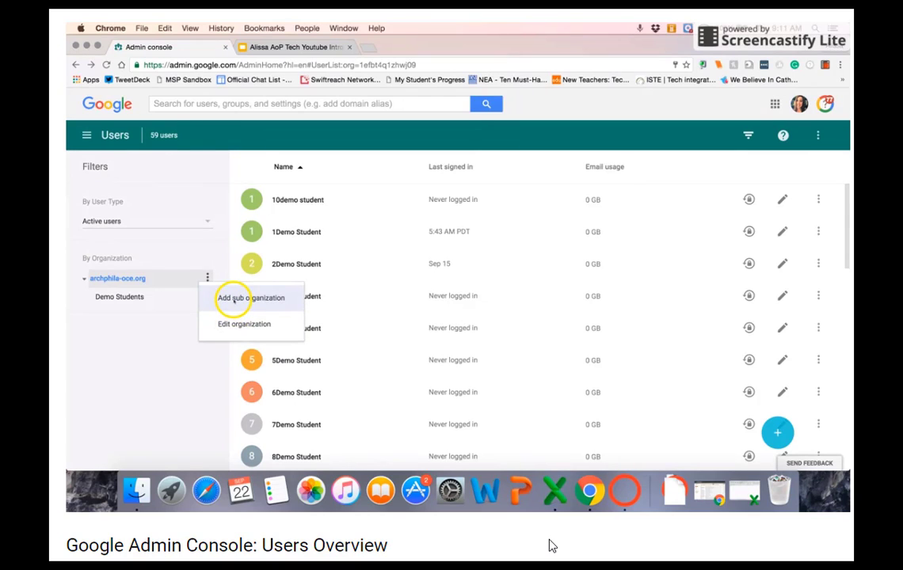
{"action": "left_click", "coordinate": [234, 299]}
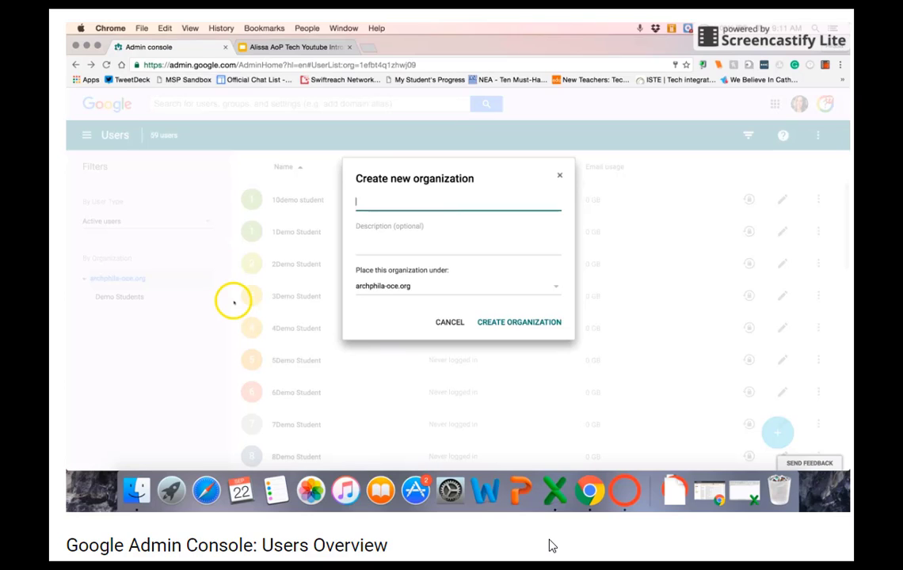
{"action": "type", "text": "GRade 3"}
{"action": "key", "text": "BackSpace"}
{"action": "key", "text": "BackSpace"}
{"action": "key", "text": "BackSpace"}
{"action": "key", "text": "BackSpace"}
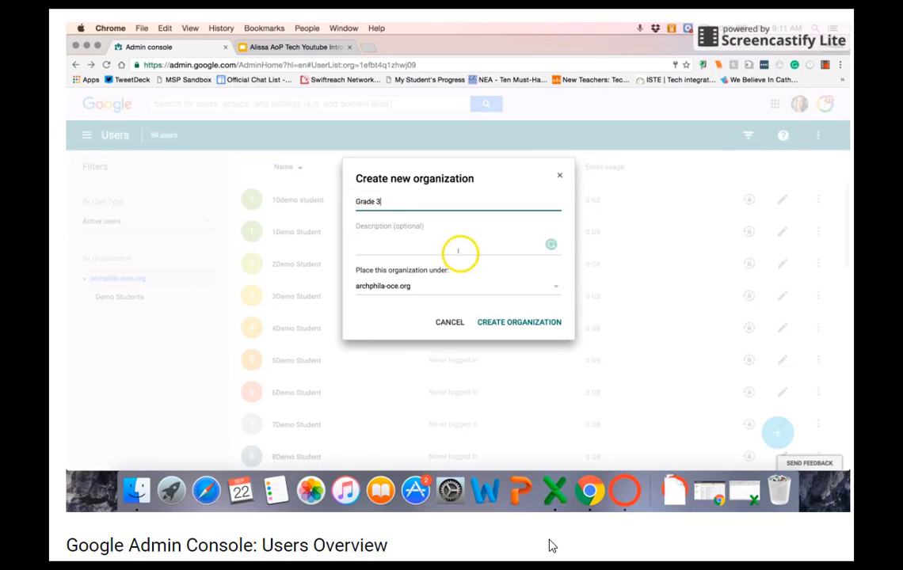
{"action": "left_click", "coordinate": [558, 177]}
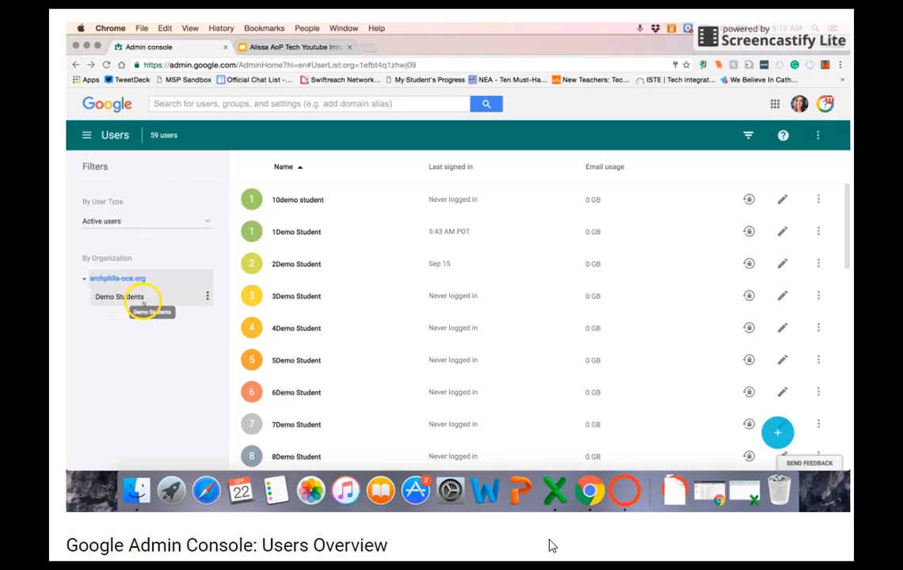
- Check the Demo Students organization's user list, return to the archphila-oce.org users, and open the details of 10demo student
{"action": "left_click", "coordinate": [135, 296]}
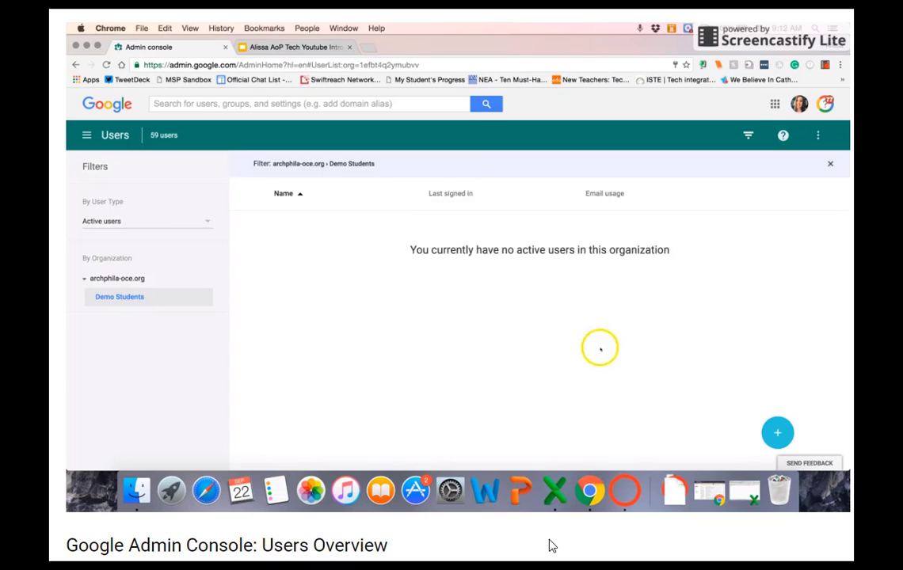
{"action": "left_click", "coordinate": [152, 278]}
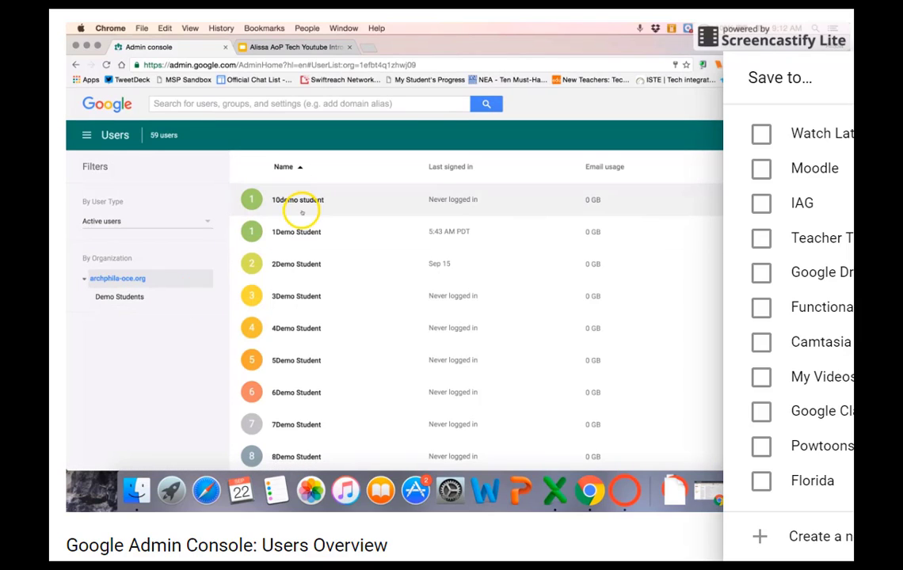
{"action": "left_click", "coordinate": [304, 203]}
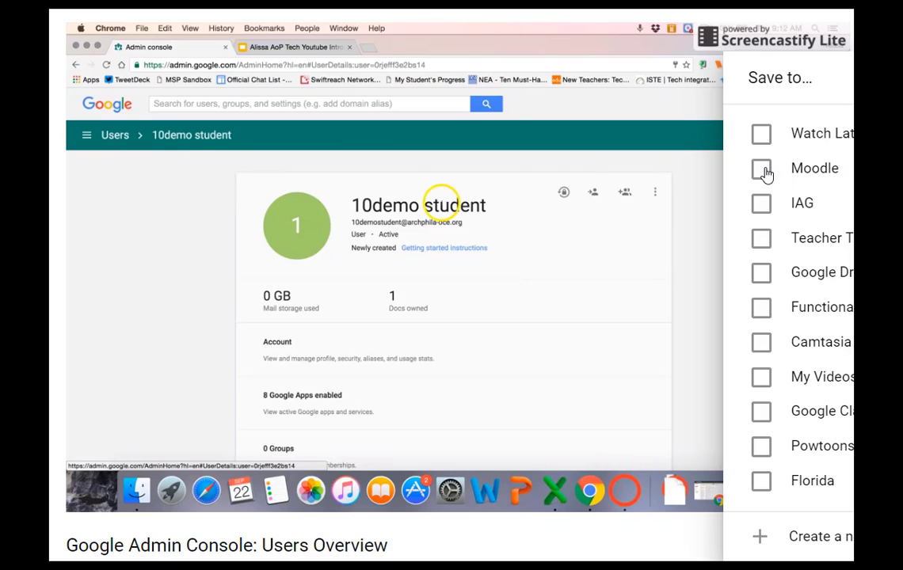
- Save the YouTube video to the Moodle playlist and close the playlist selection
{"action": "left_click", "coordinate": [763, 170]}
{"action": "left_click", "coordinate": [666, 546]}
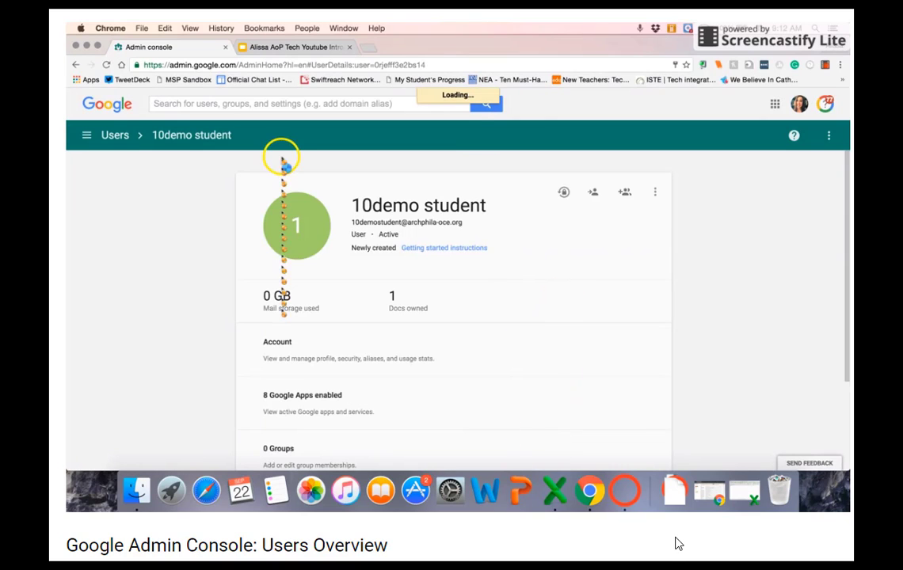
{"action": "mouse_move", "coordinate": [685, 467]}
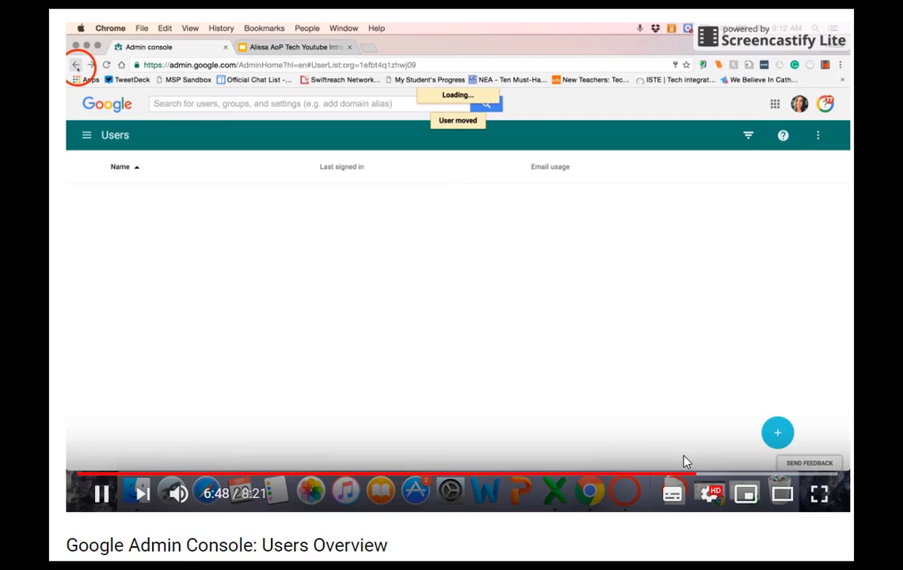